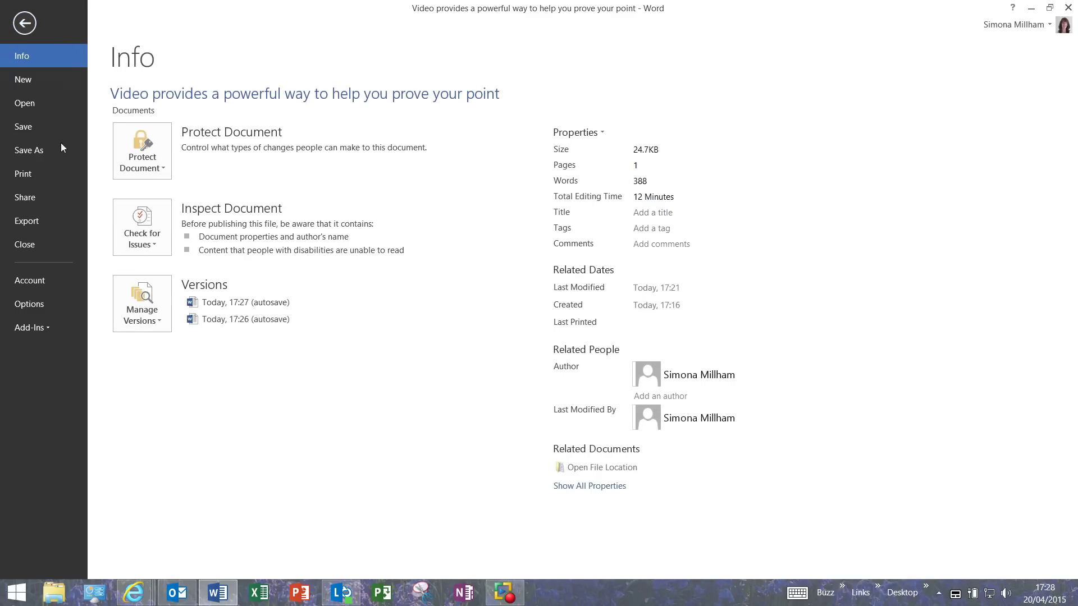
Examine the general save options for passwords to open and modify the document in the Documents folder, then return to the document without saving.
click(56, 155)
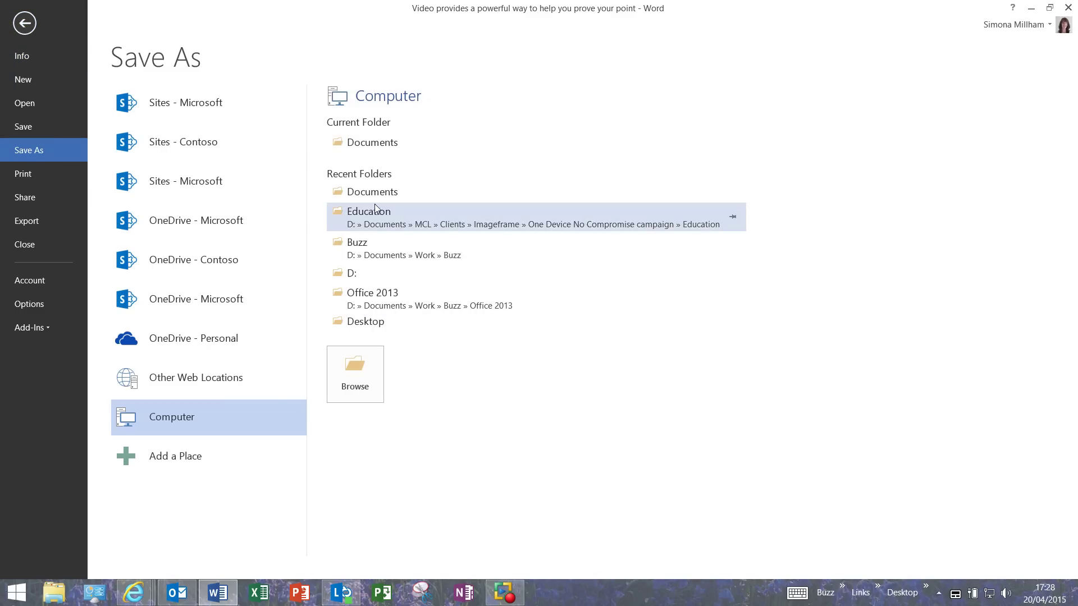
click(341, 147)
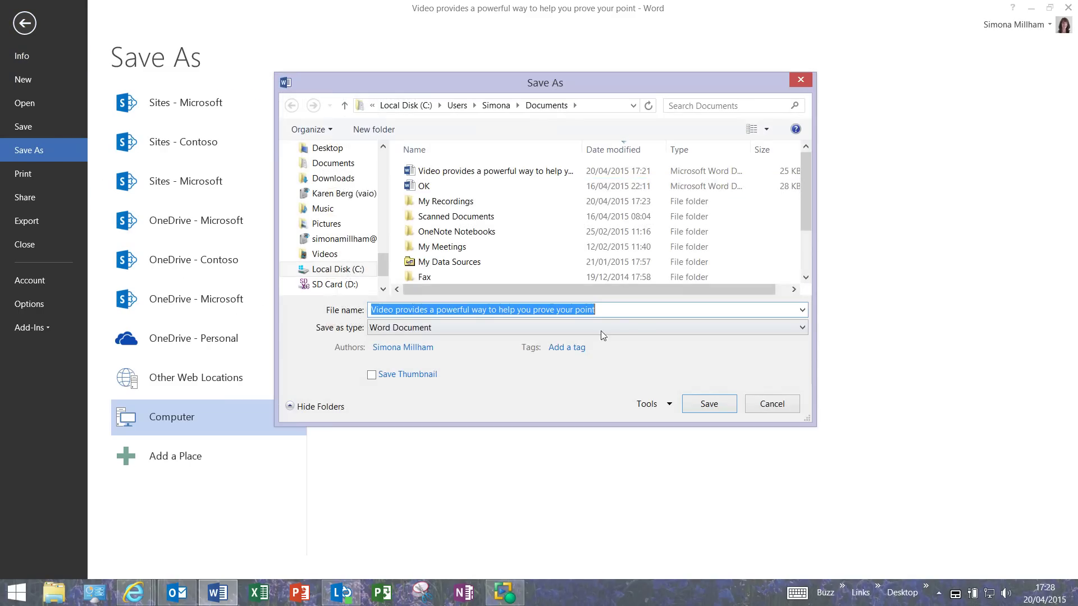
click(670, 403)
click(684, 446)
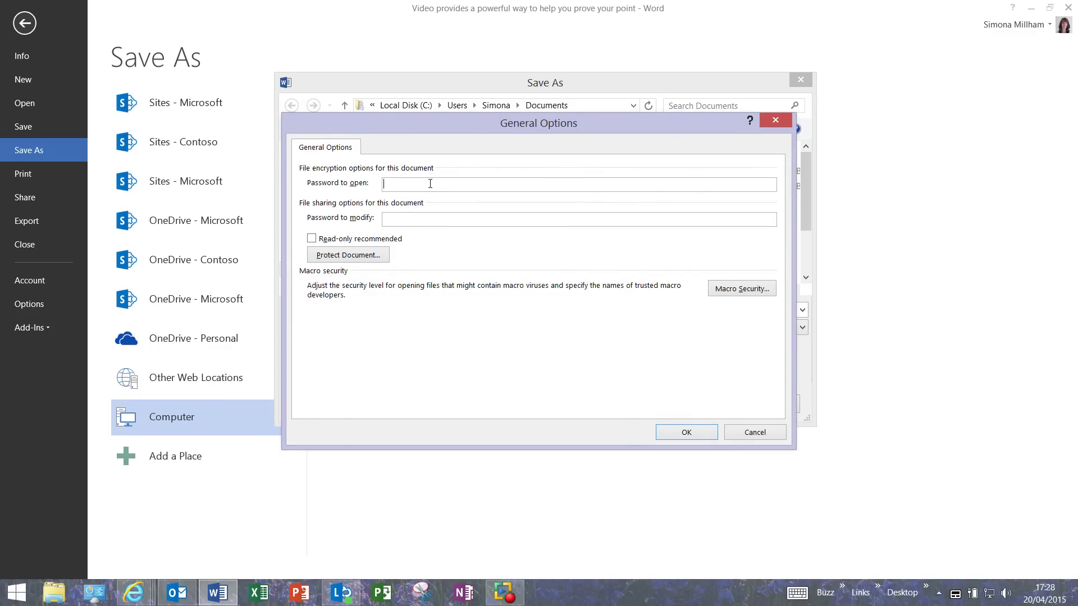
click(433, 220)
click(765, 433)
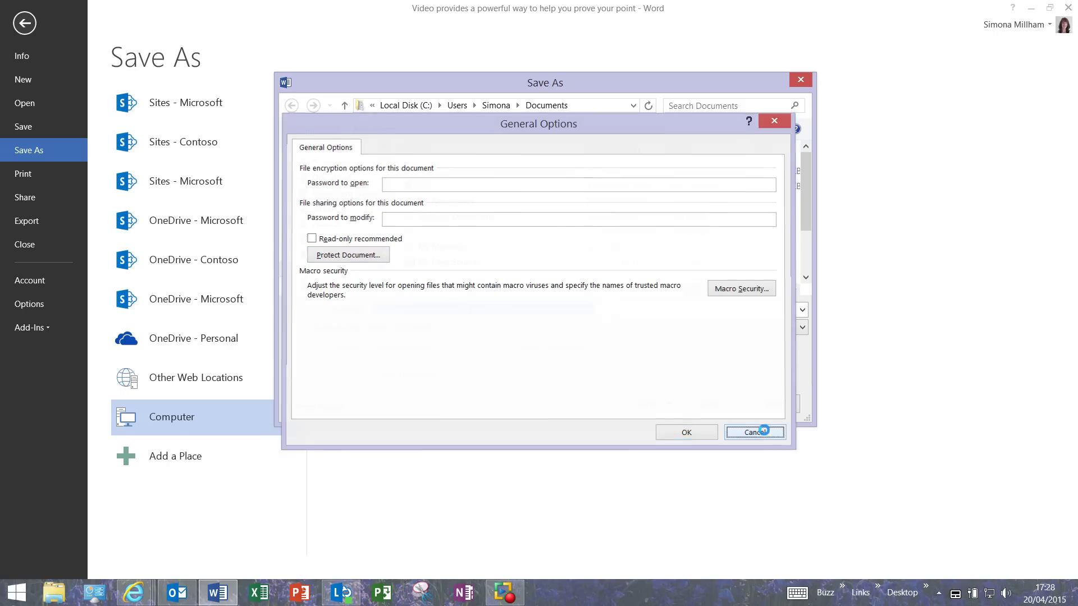
click(783, 405)
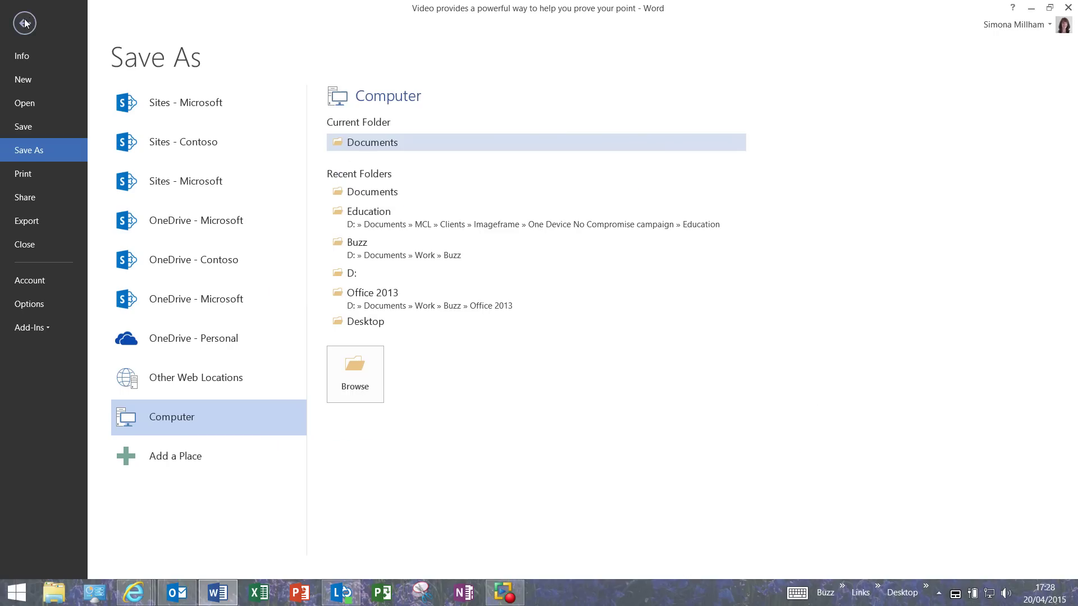
click(24, 23)
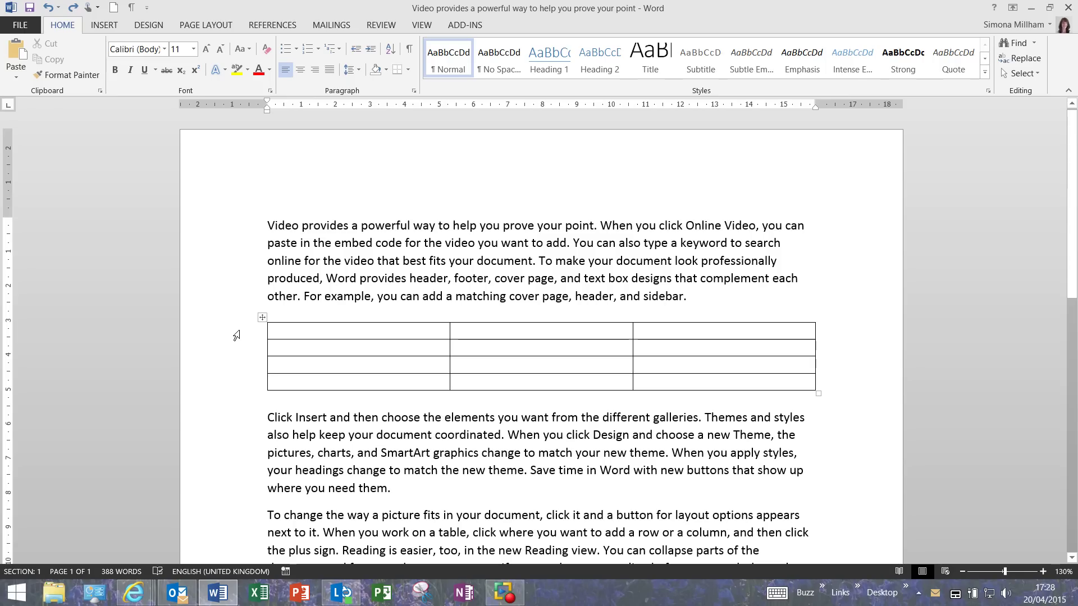
Insert a continuous section break on the empty line between the first paragraph and the table.
drag(236, 336, 245, 386)
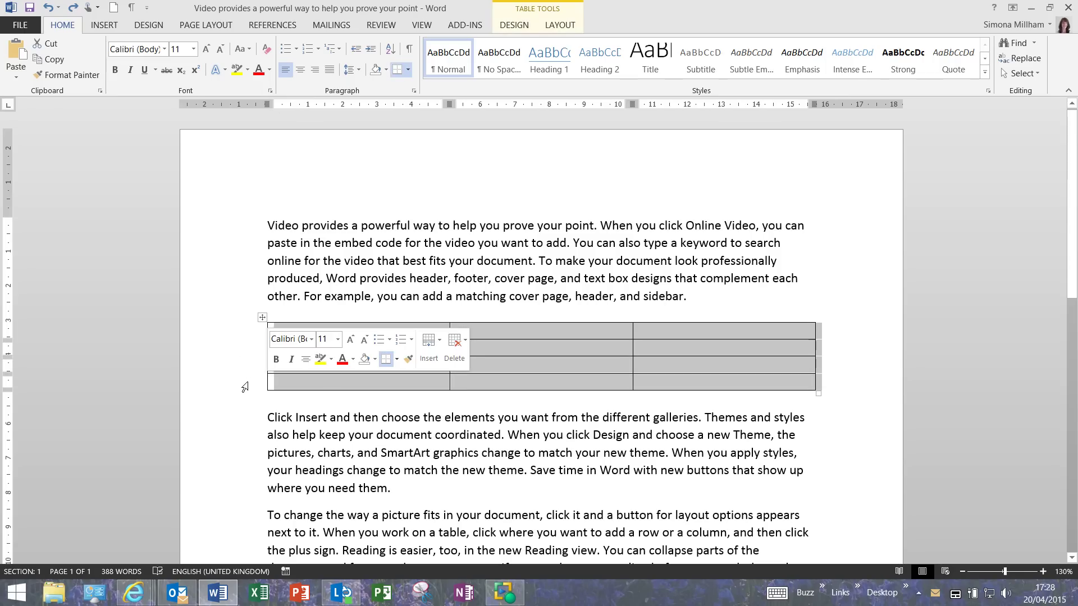
click(380, 284)
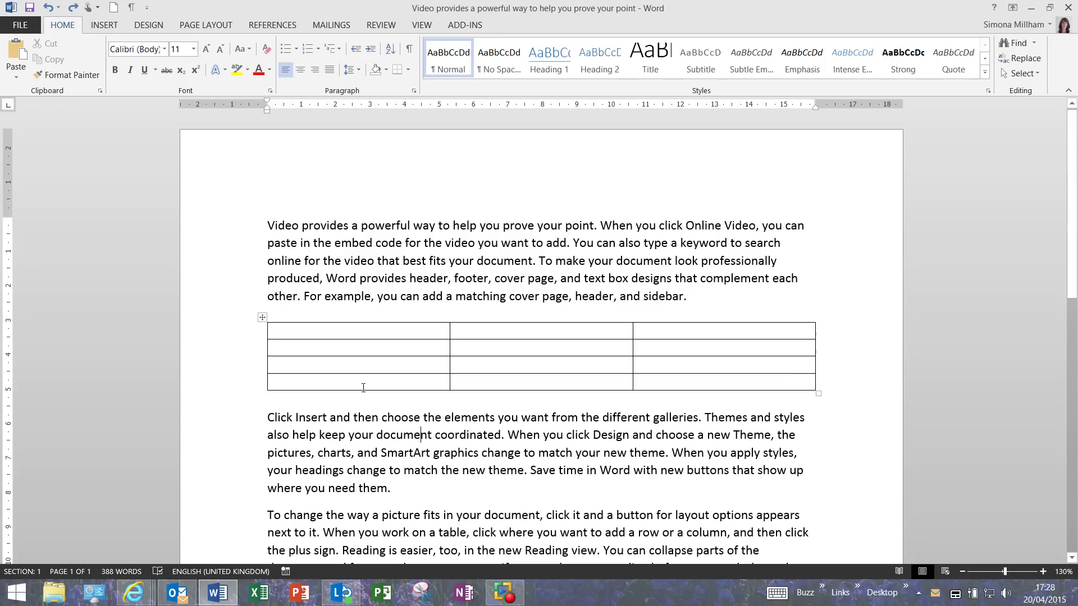
click(335, 312)
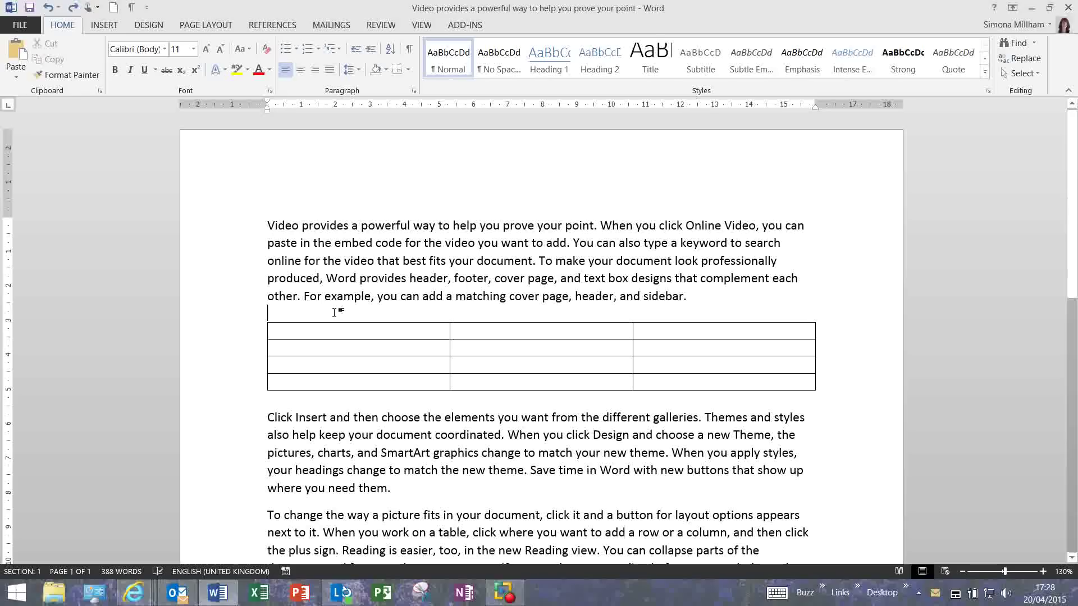
click(206, 24)
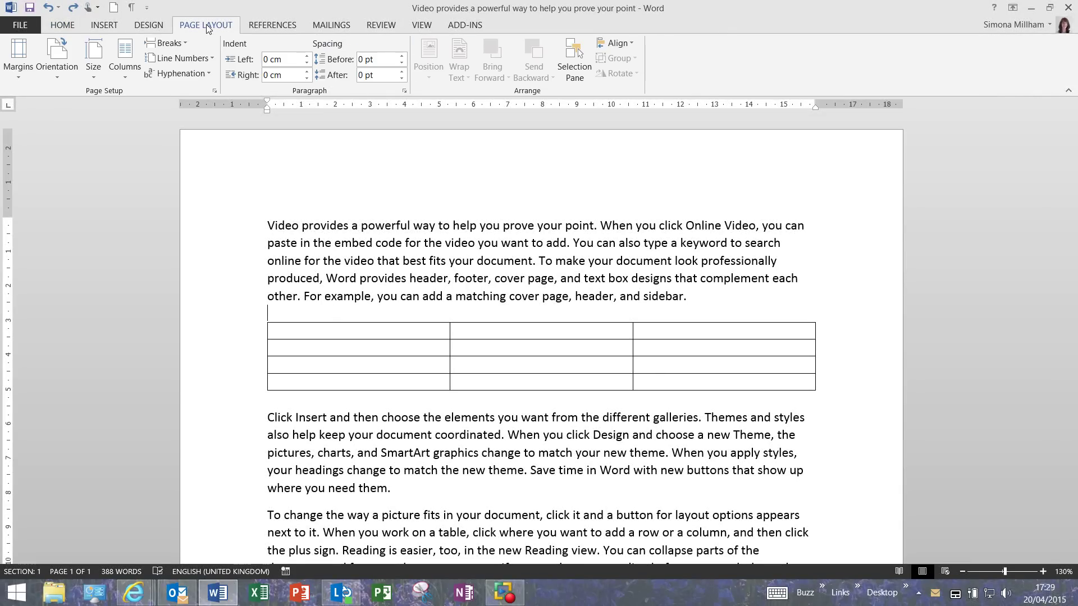
click(185, 45)
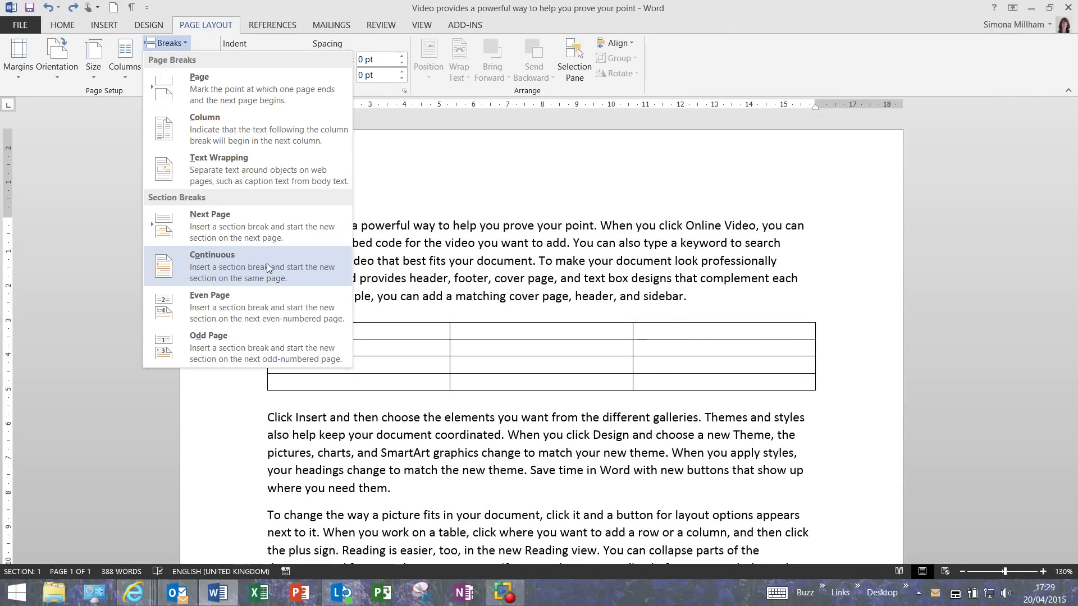
click(283, 264)
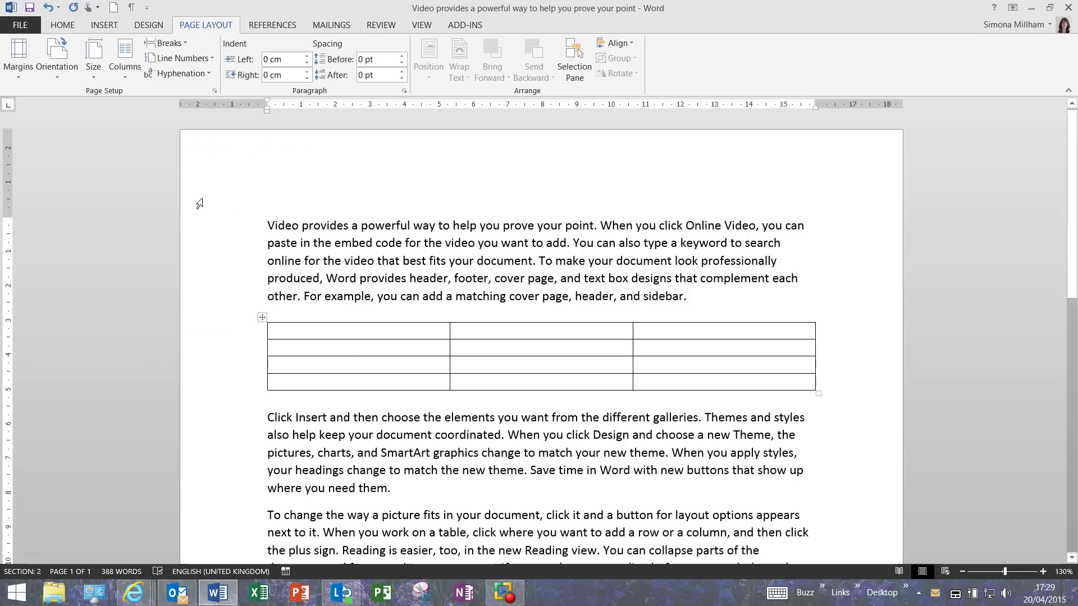
Insert a continuous section break directly below the table, before the paragraph starting "Click Insert".
click(171, 45)
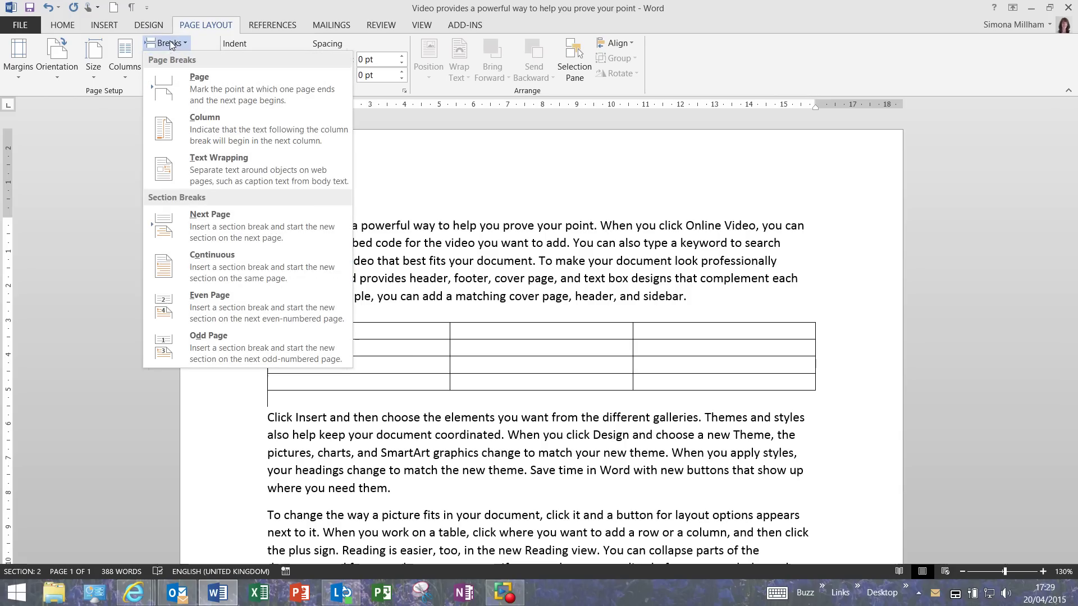
click(218, 275)
key(Delete)
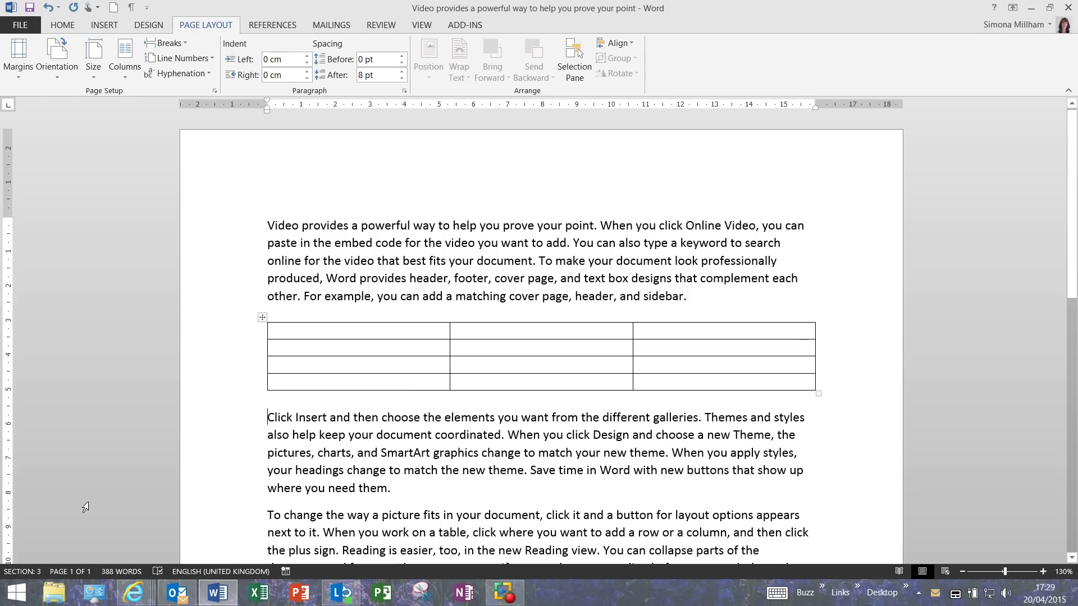
Check the status bar's Section option and the section number of the text below the table, the table and the first paragraph.
right_click(38, 571)
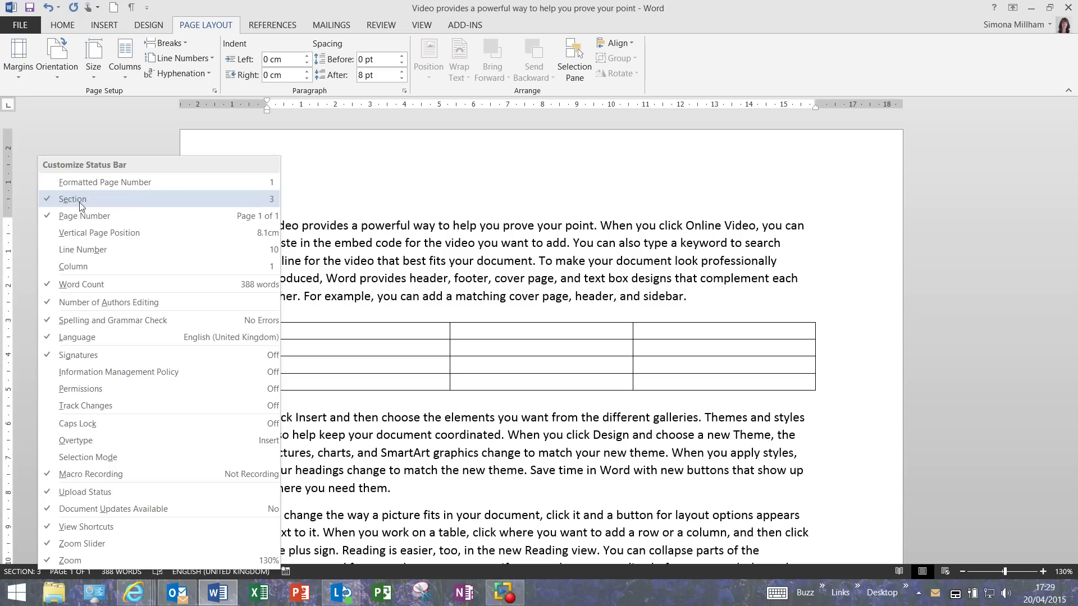
key(Escape)
click(321, 453)
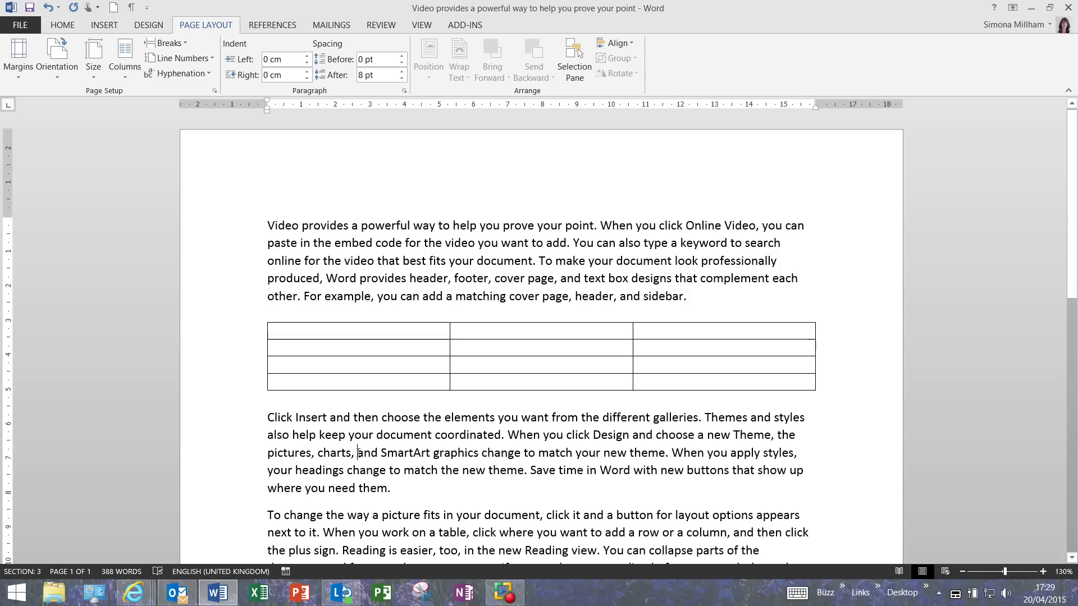
click(337, 347)
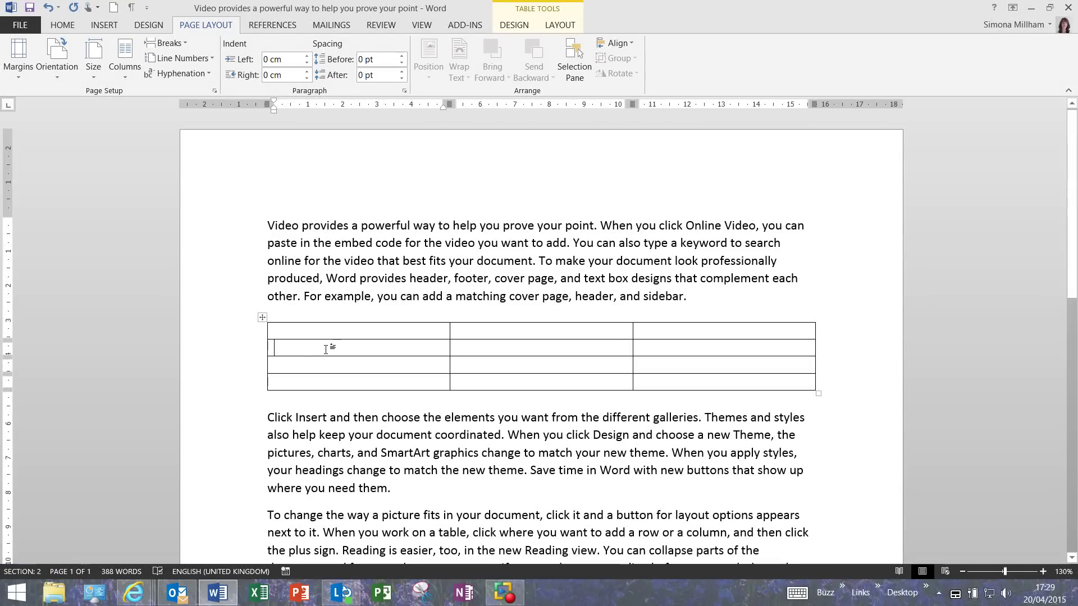
click(343, 242)
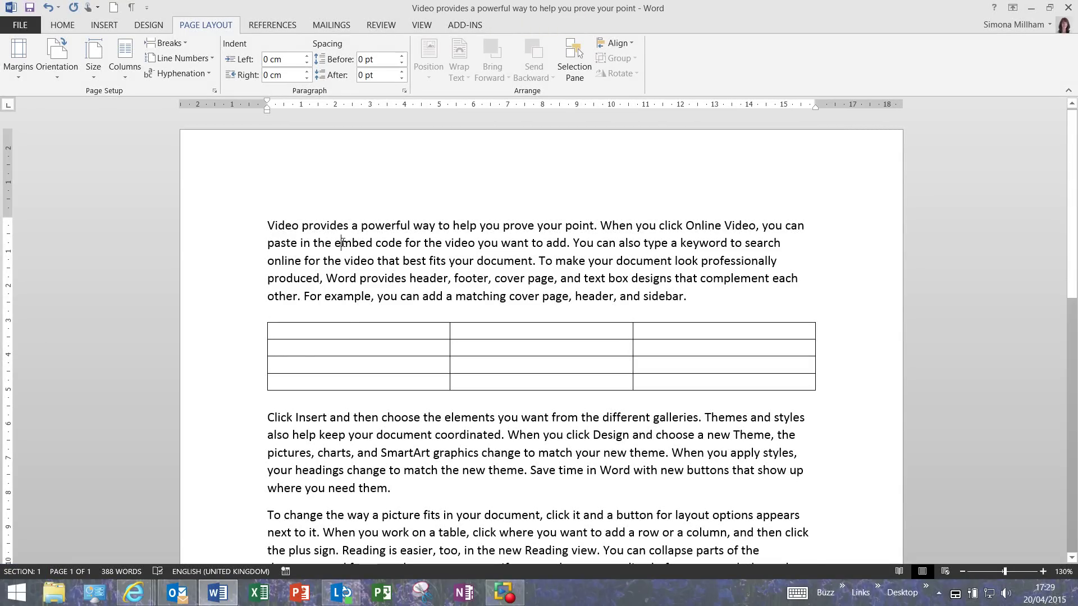
Show the formatting marks to inspect the section breaks around the table, and hide them again.
click(62, 25)
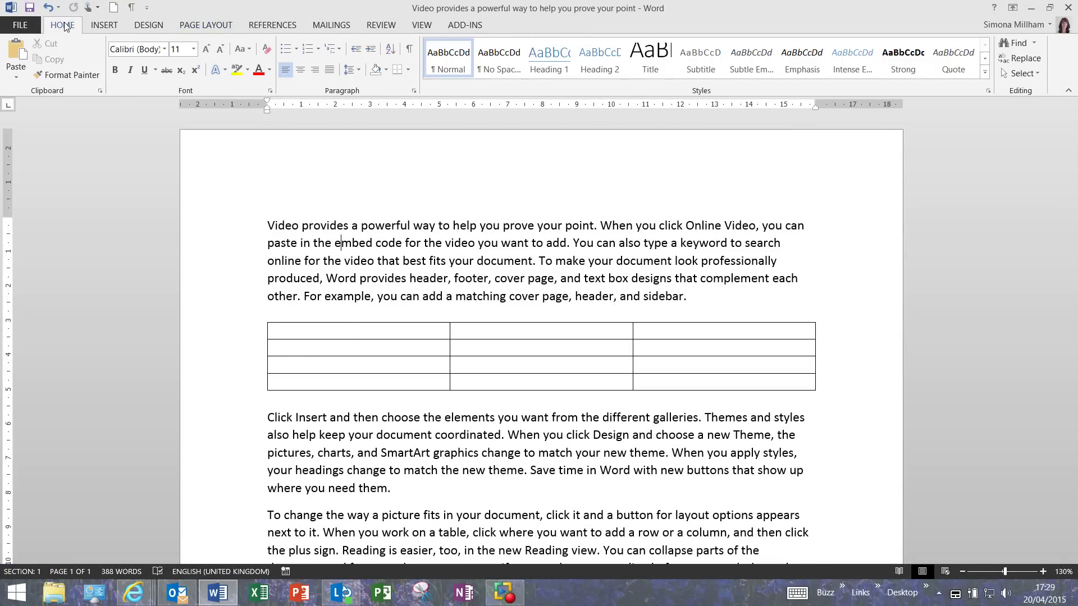
click(411, 51)
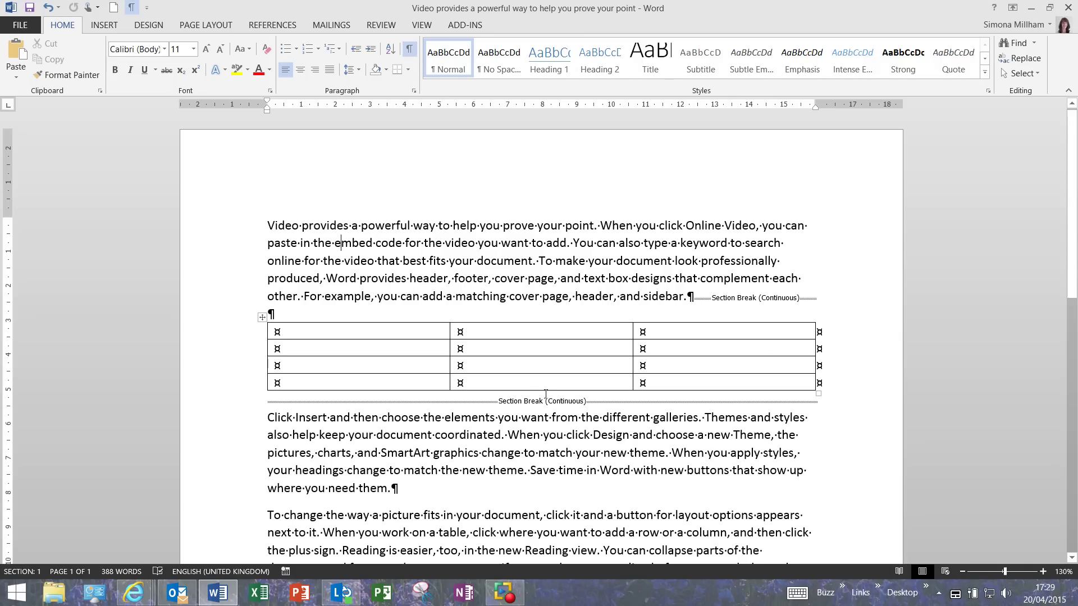
click(383, 332)
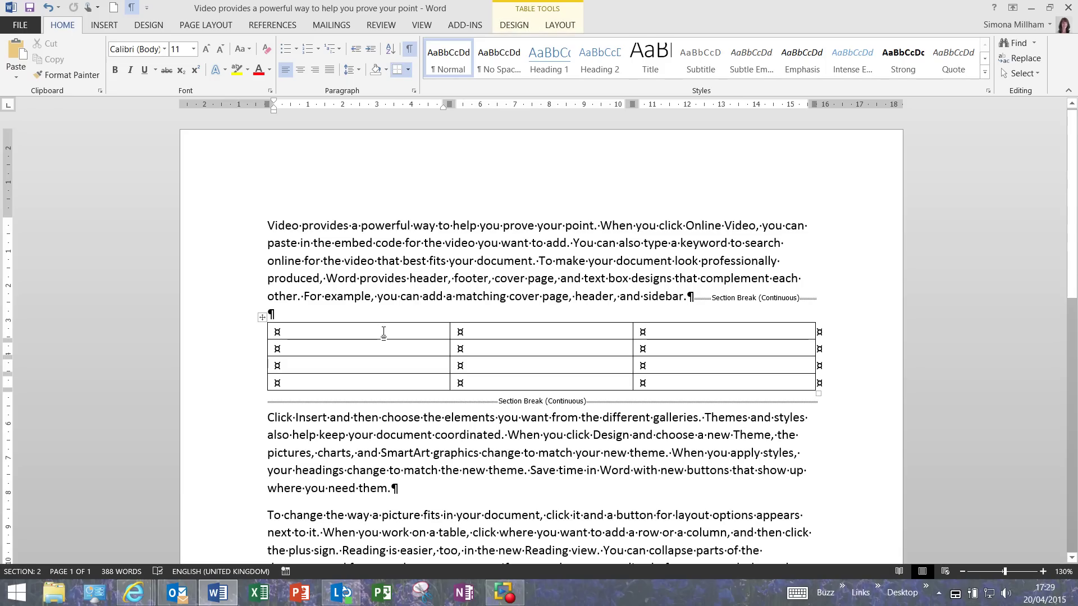
key(ctrl+shift+8)
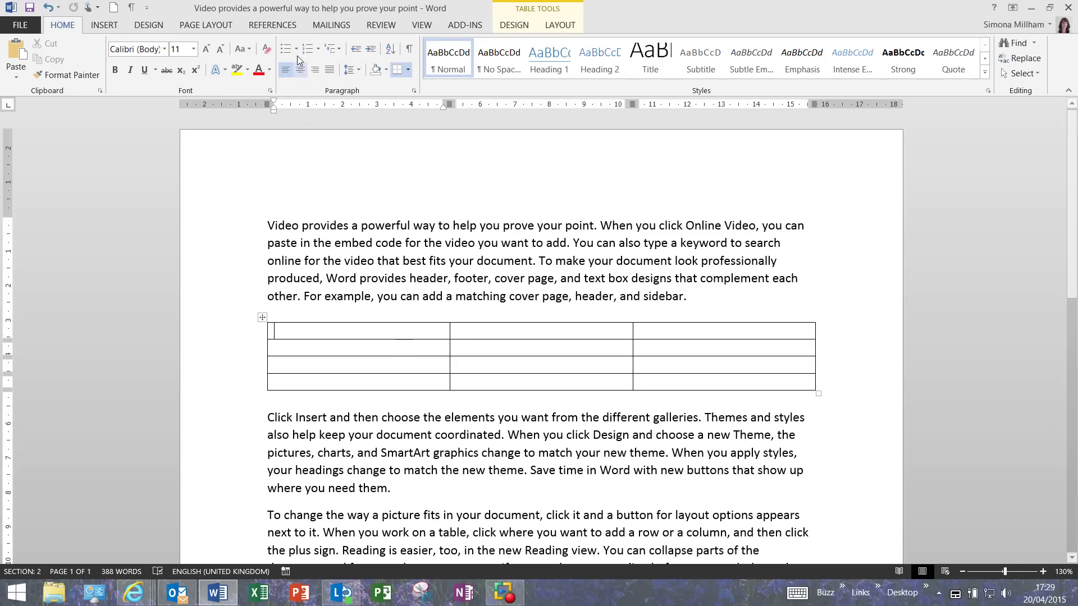
Turn on editing restrictions for the document, allowing only filling in forms.
click(380, 25)
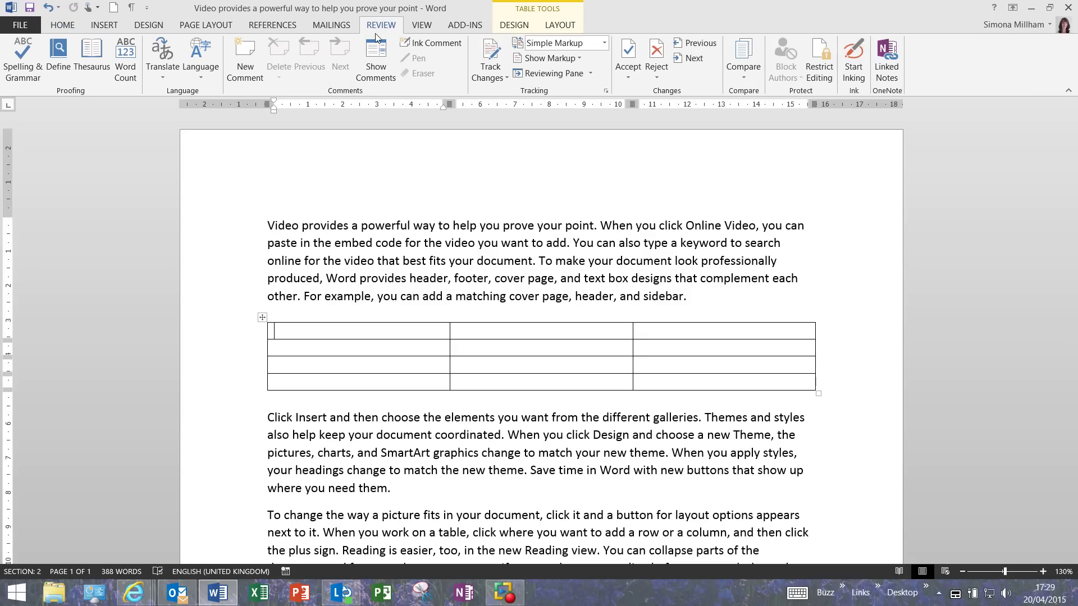
click(820, 79)
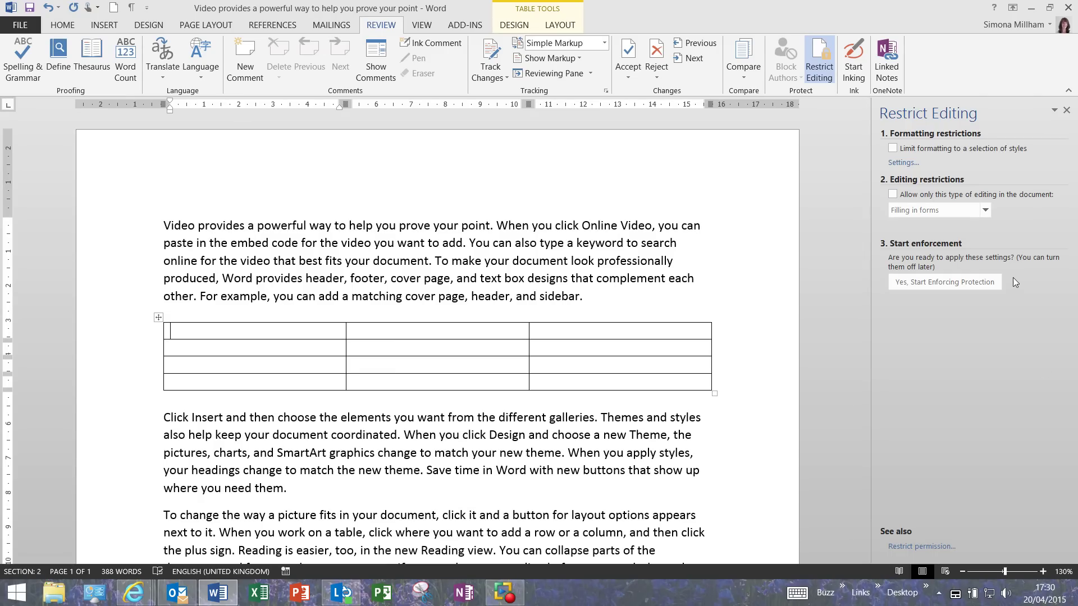
click(893, 194)
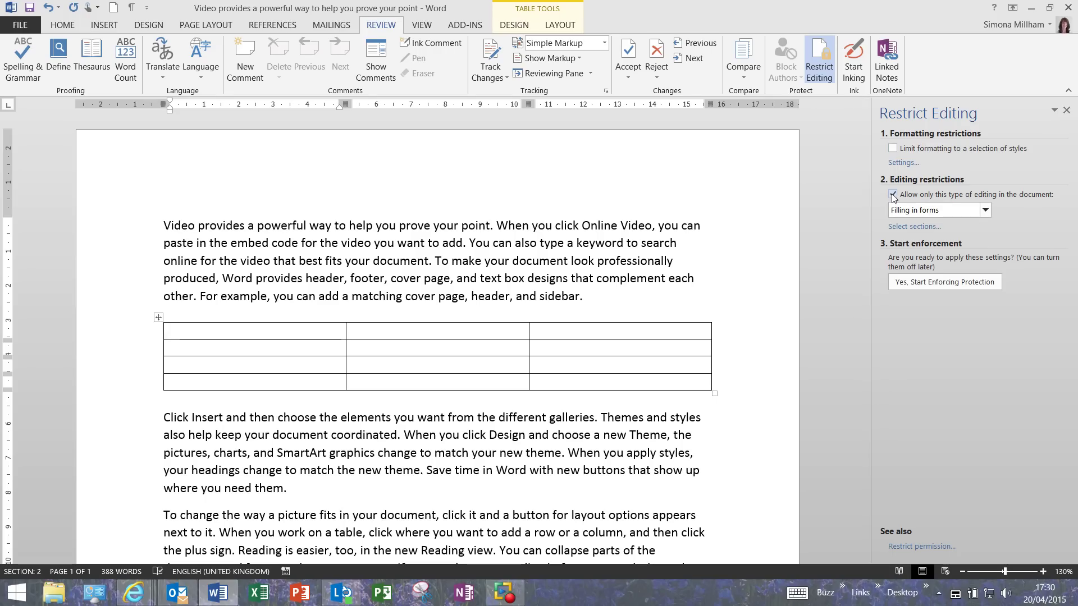
click(985, 210)
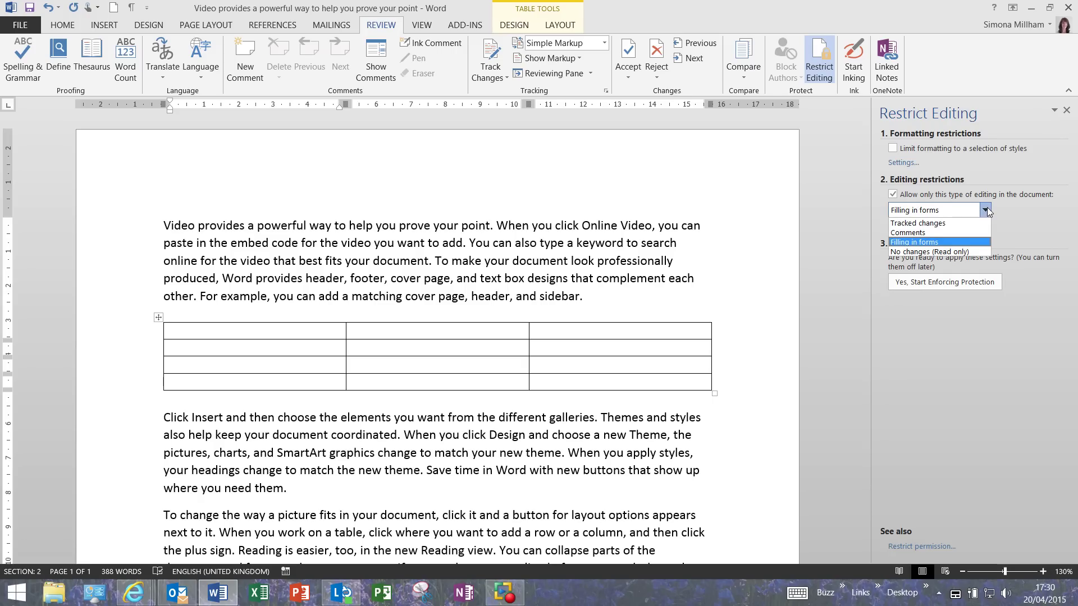
click(948, 243)
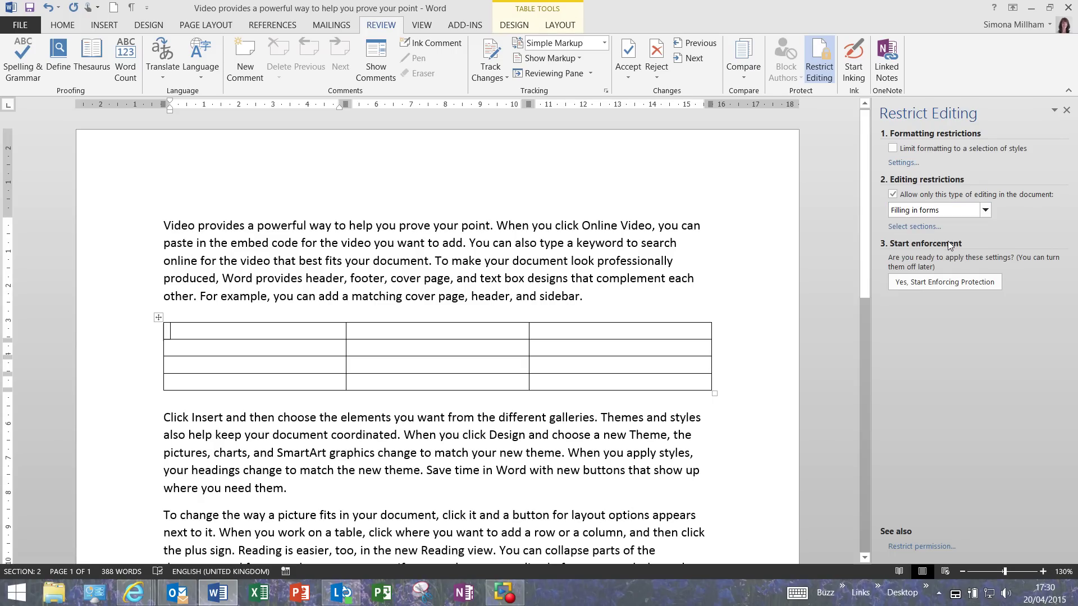
Exclude Section 2 from the protected sections and start enforcing the protection without a password.
click(917, 227)
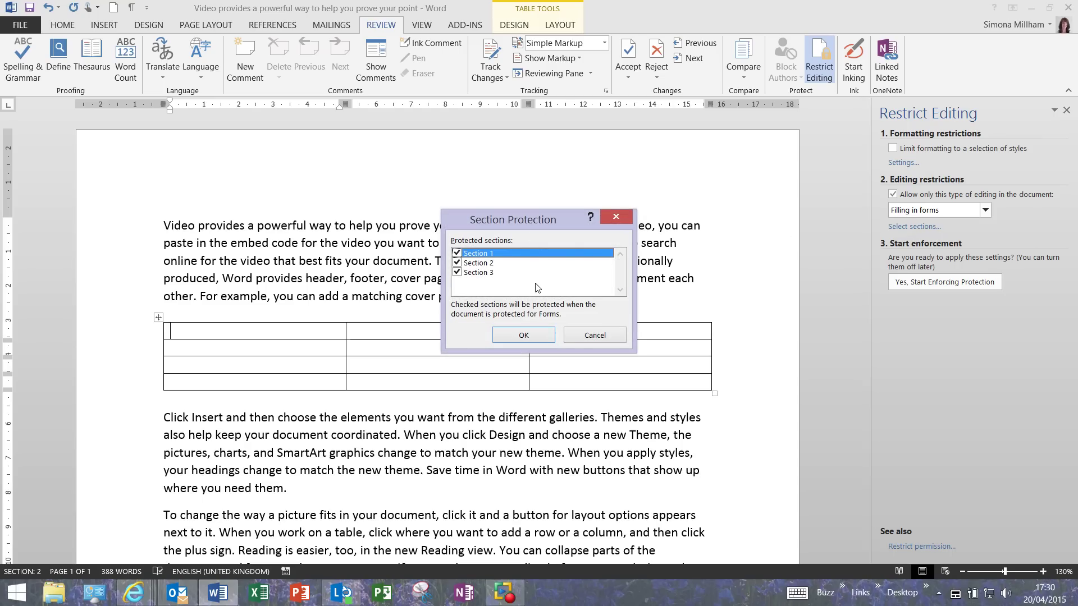
click(457, 263)
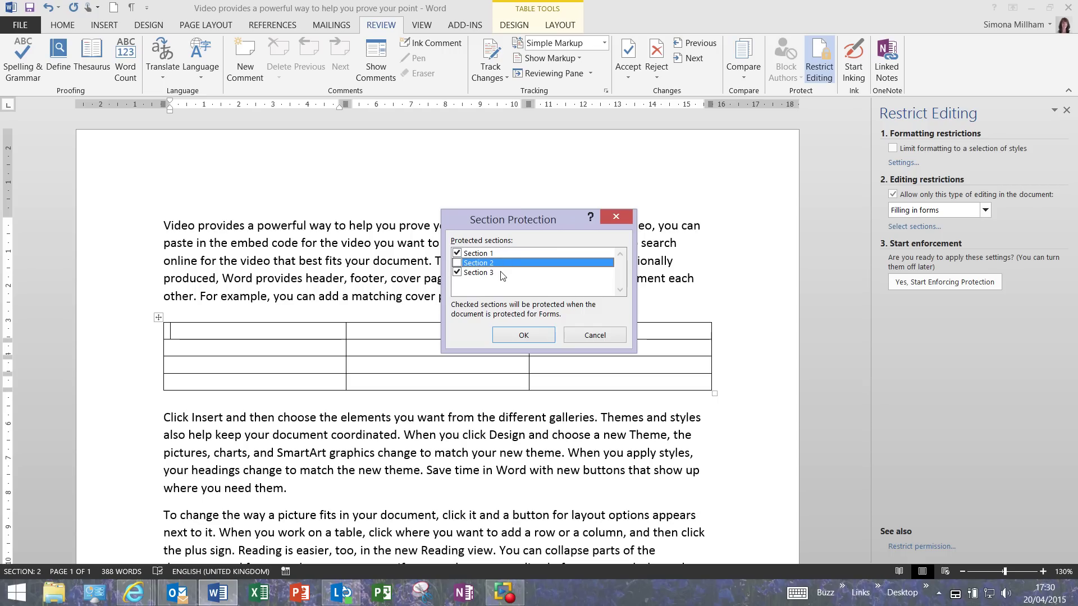
click(530, 336)
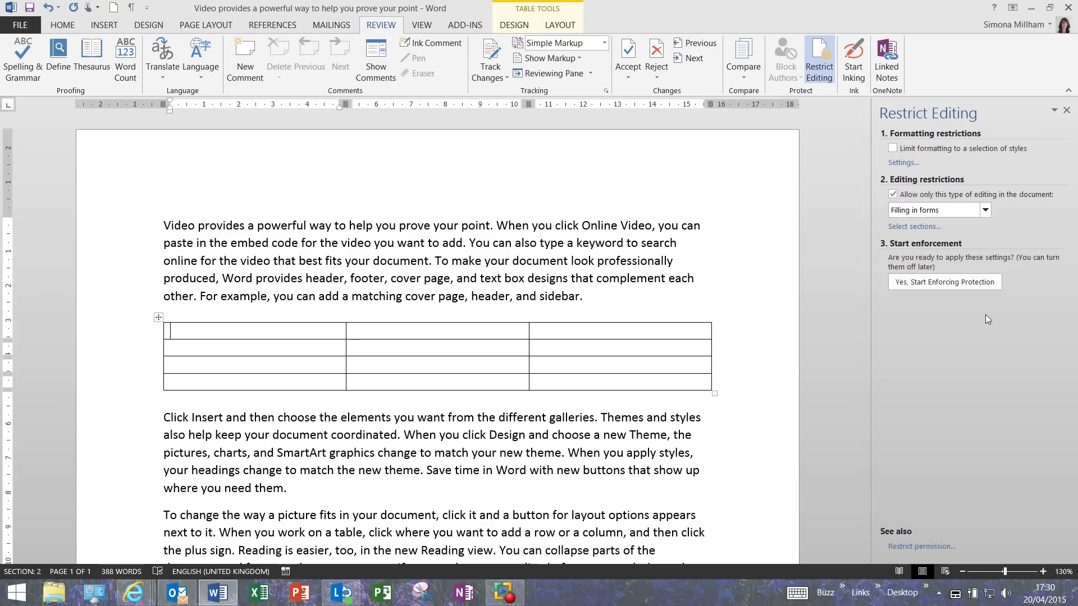
click(972, 284)
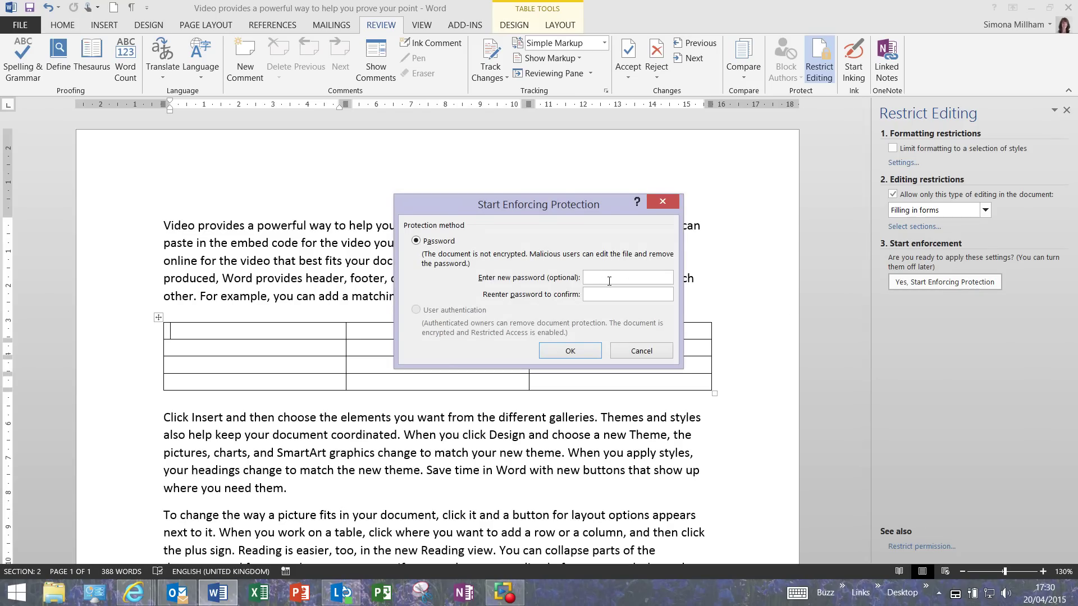
click(591, 352)
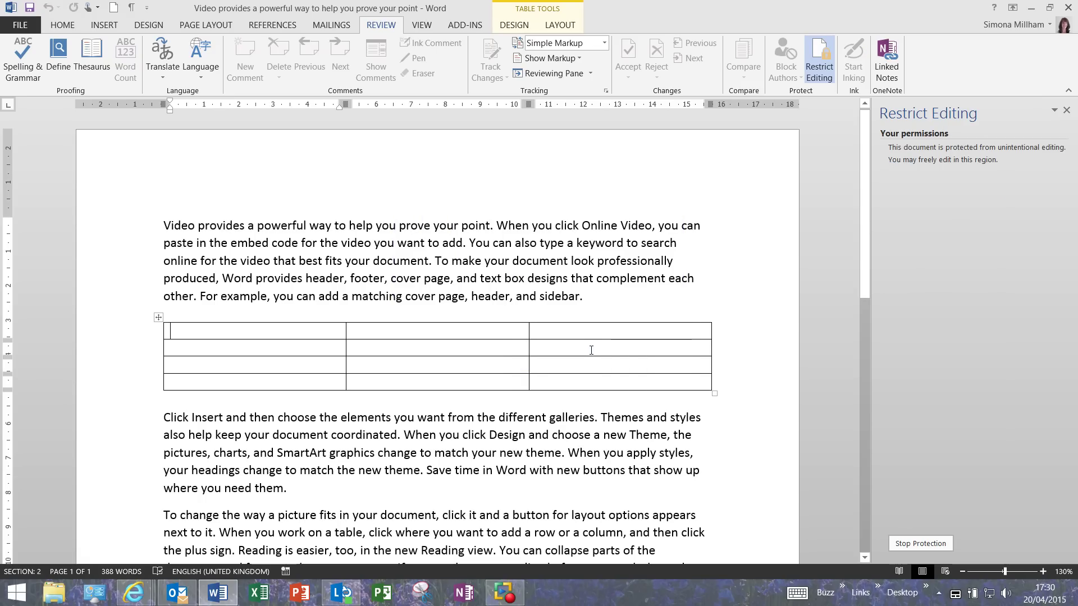
Try to place the cursor in the protected paragraphs above and below the table.
click(259, 226)
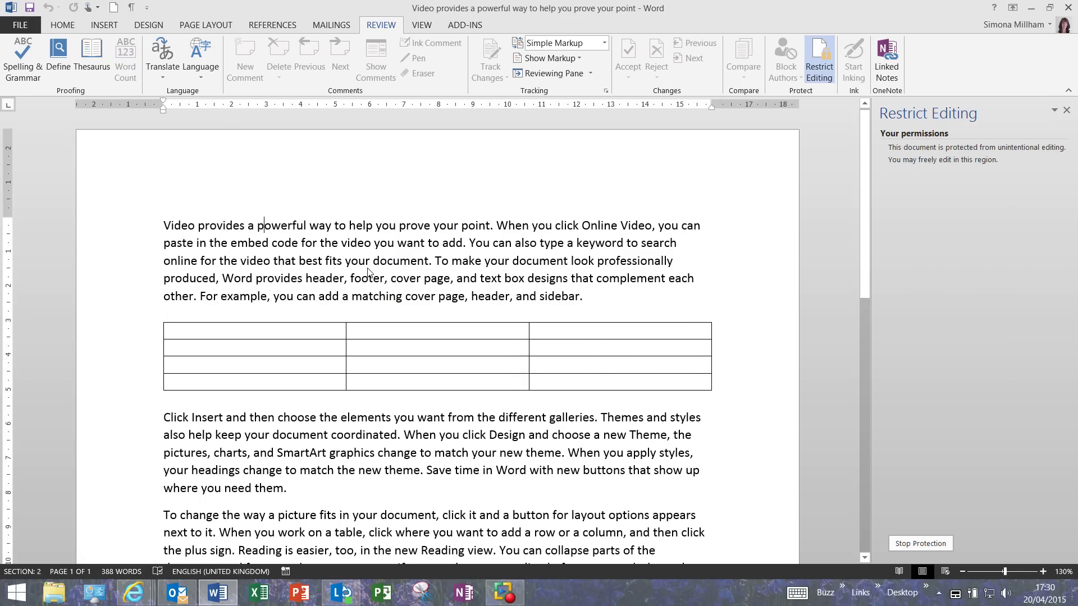
click(282, 223)
click(197, 226)
click(227, 226)
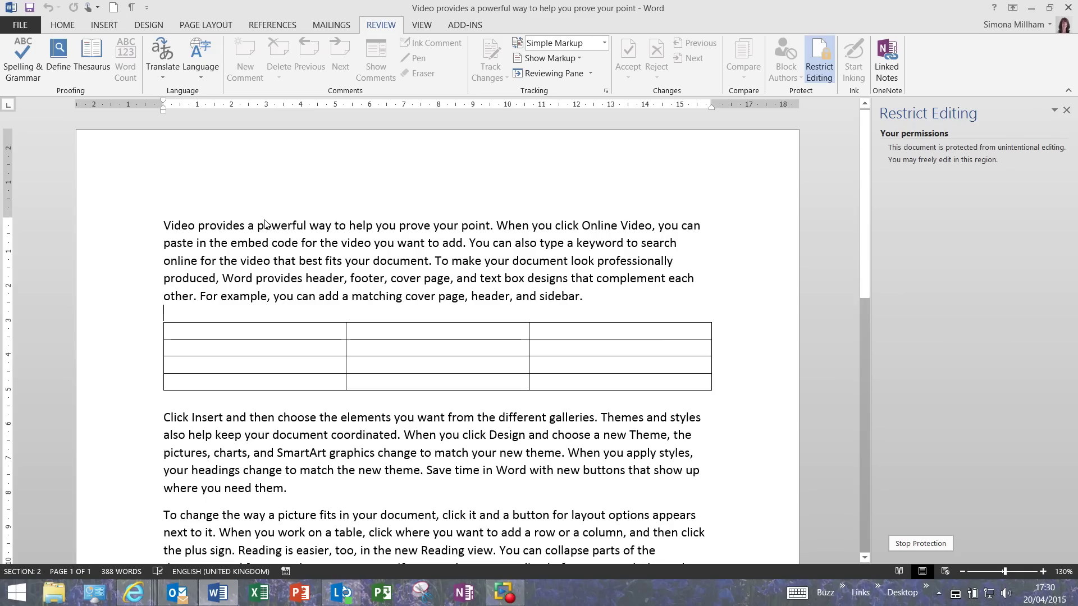
click(289, 440)
Enter asfsdf in the table's first cell and second-row middle cell, asdfsdf in the last cell and asfsf in the first row's third cell.
click(265, 331)
text(asfsdf)
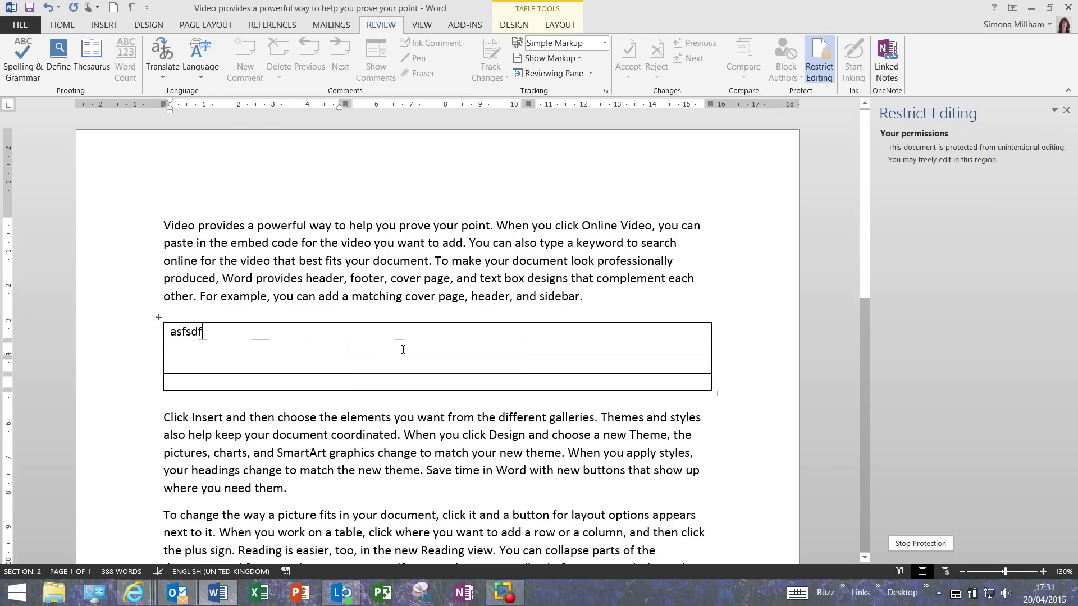
click(403, 349)
text(asfsdf)
click(559, 383)
text(asdfsdf)
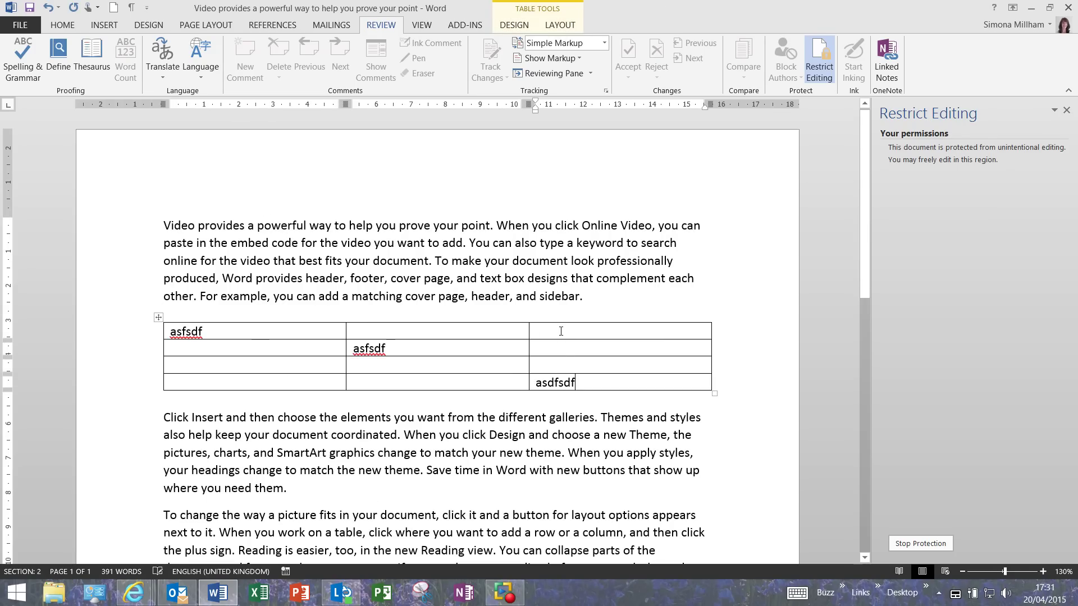
click(561, 331)
text(asfsf)
key(Up)
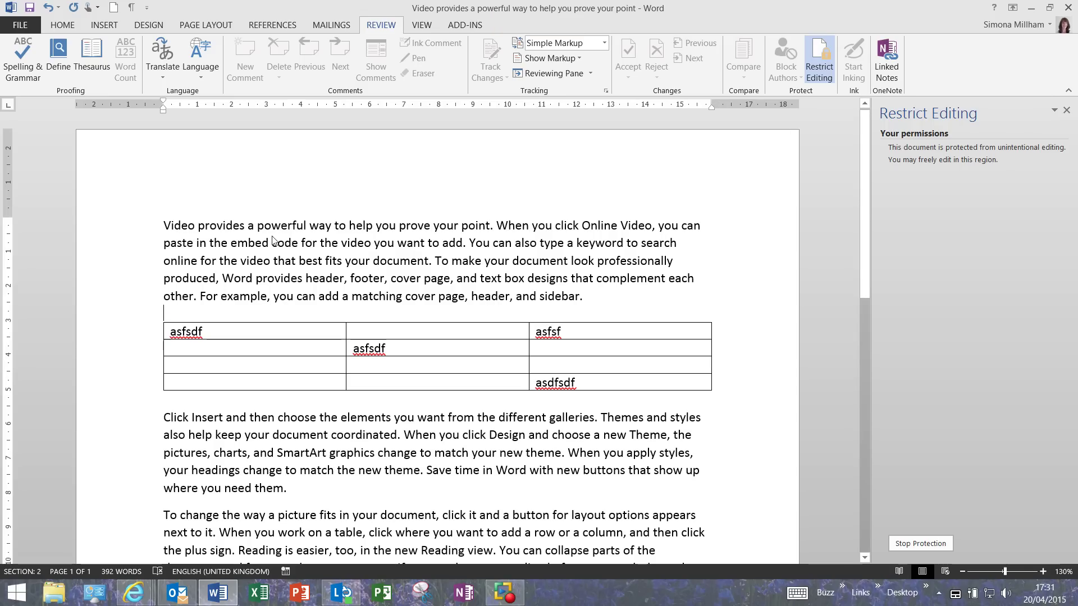